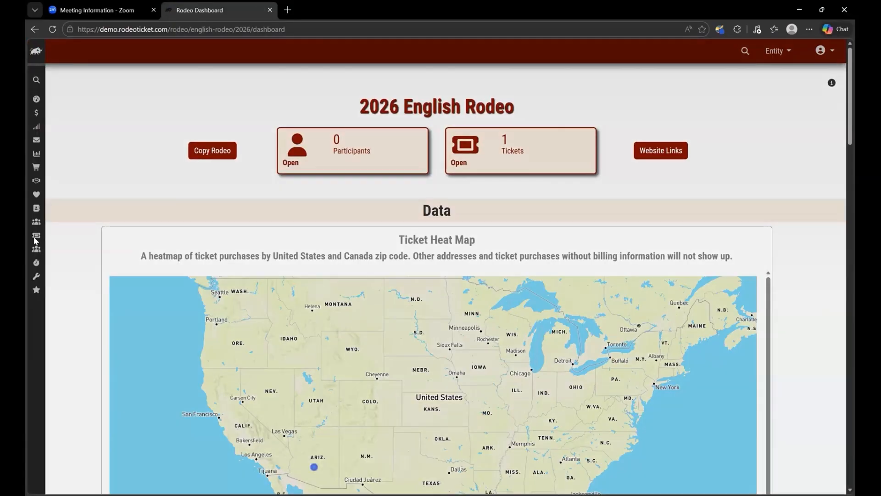
Step: Open the Sponsor & Vendor CRM for the 2026 English Rodeo and filter it to the year 2026
{"action": "mouse_move", "coordinate": [45, 219]}
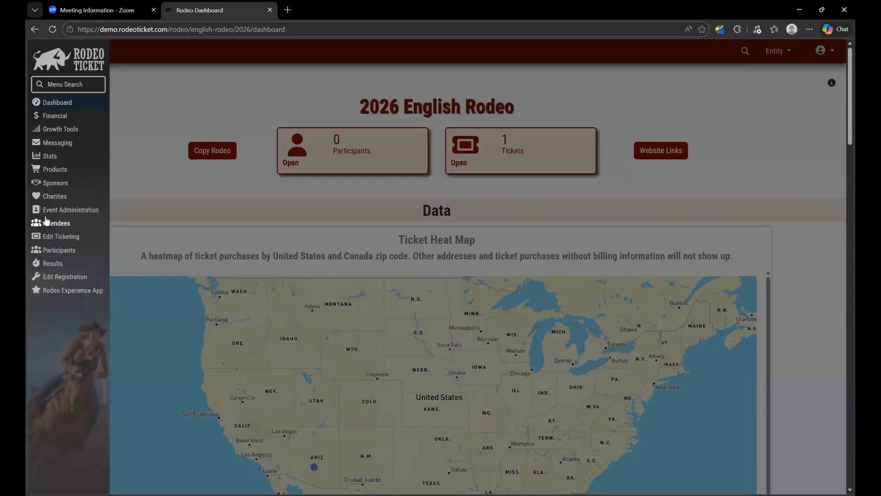
{"action": "left_click", "coordinate": [59, 185]}
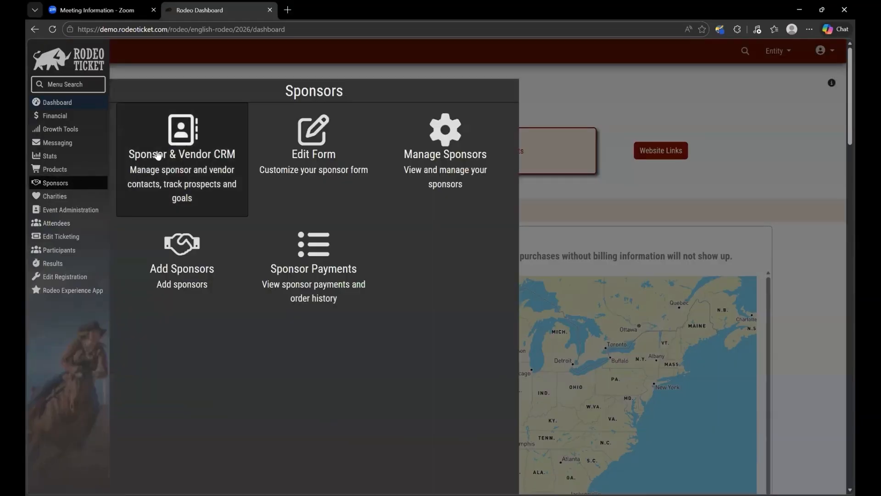
{"action": "left_click", "coordinate": [221, 156]}
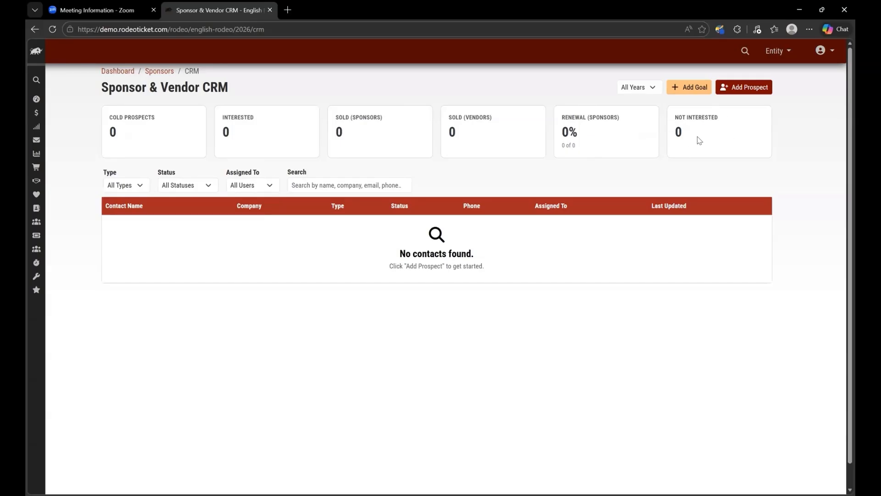
{"action": "left_click", "coordinate": [651, 89]}
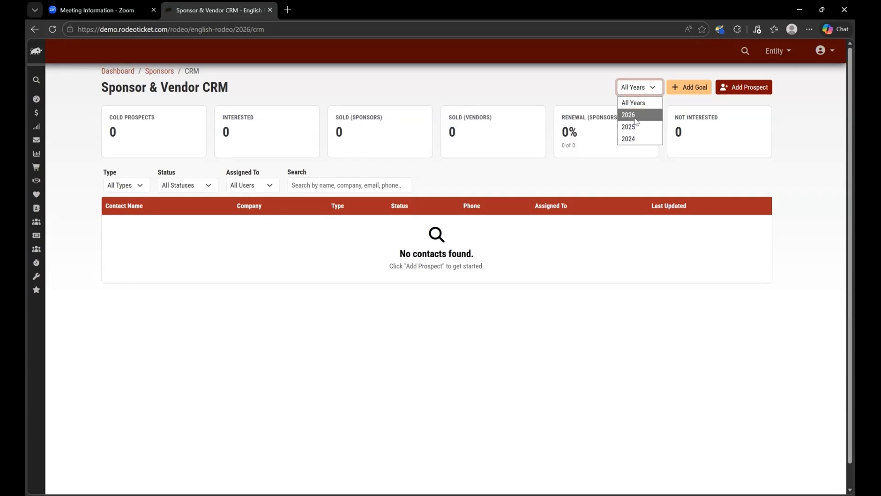
{"action": "left_click", "coordinate": [635, 120]}
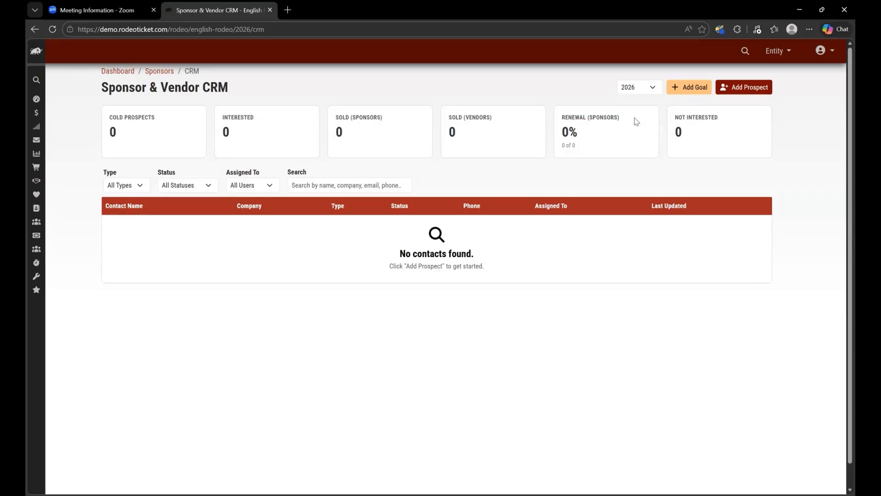
Step: Add and save a sponsor goal named "Sponsor Deals Q1" with type Quantity (#) and a target of 10
{"action": "left_click", "coordinate": [691, 89]}
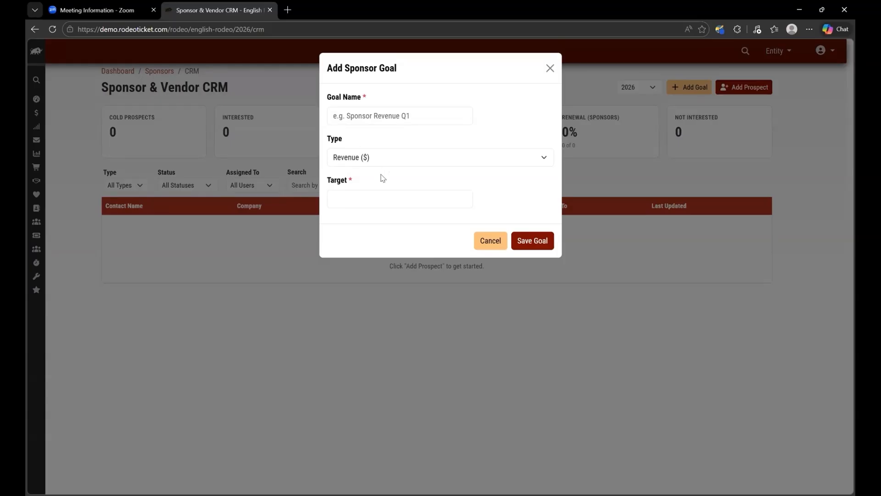
{"action": "left_click", "coordinate": [346, 198]}
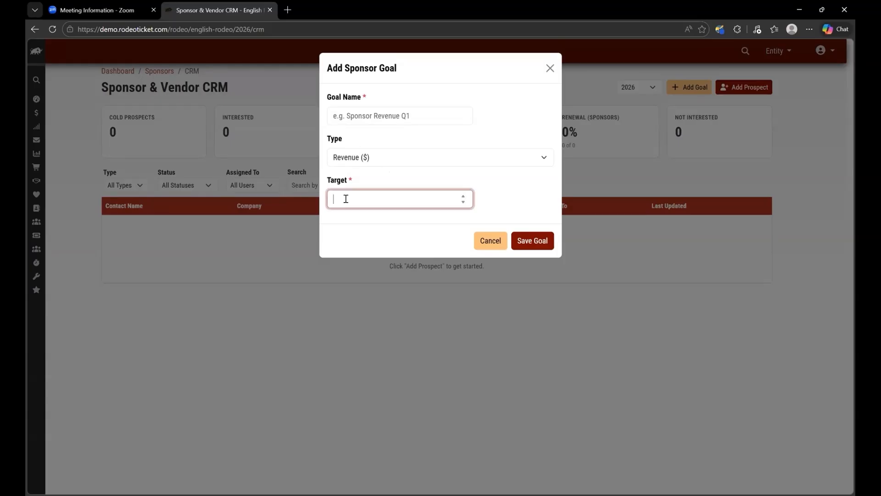
{"action": "left_click", "coordinate": [381, 159]}
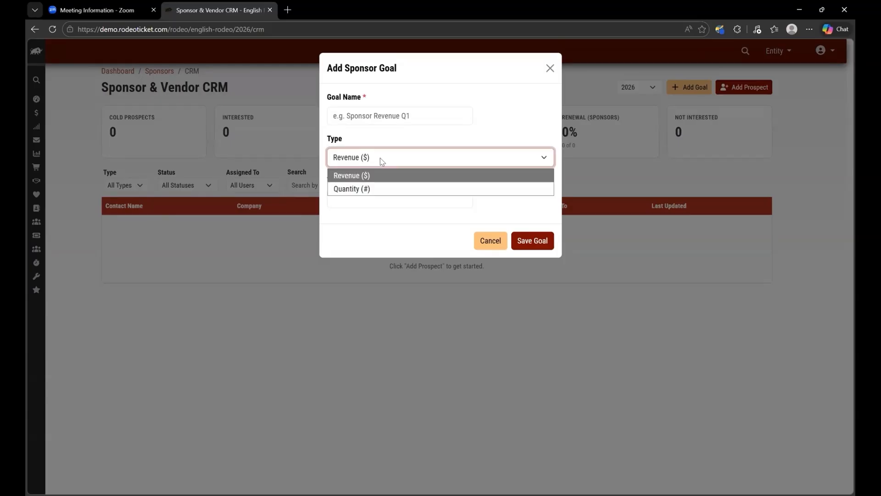
{"action": "left_click", "coordinate": [370, 190]}
{"action": "left_click", "coordinate": [379, 115]}
{"action": "type", "text": "Sponsor Deals"}
{"action": "left_click", "coordinate": [340, 198]}
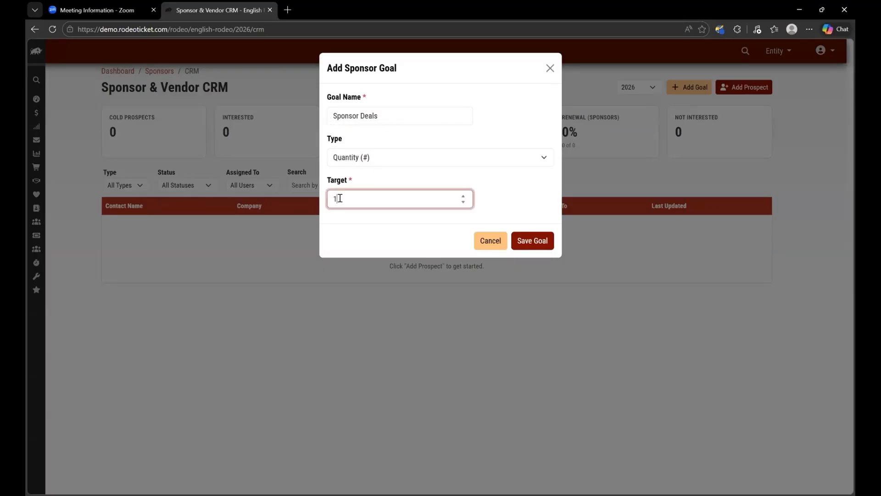
{"action": "left_click", "coordinate": [405, 112]}
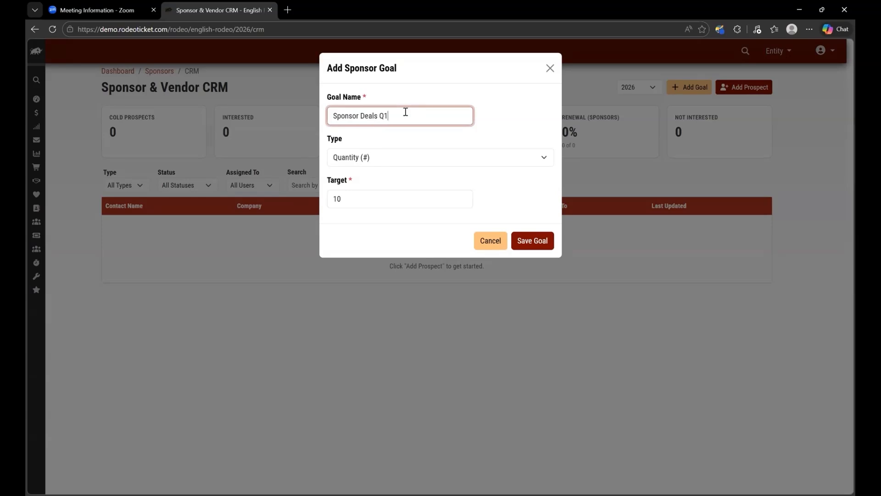
{"action": "left_click", "coordinate": [542, 243]}
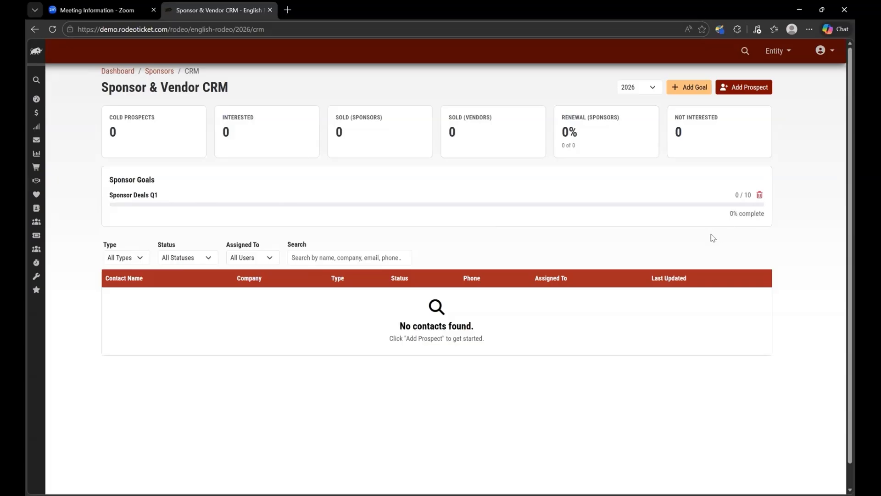
Step: Add and save a Vendor prospect for Feasting Food Truck with the contact's name and email, assigned to the second listed team member
{"action": "left_click", "coordinate": [757, 87]}
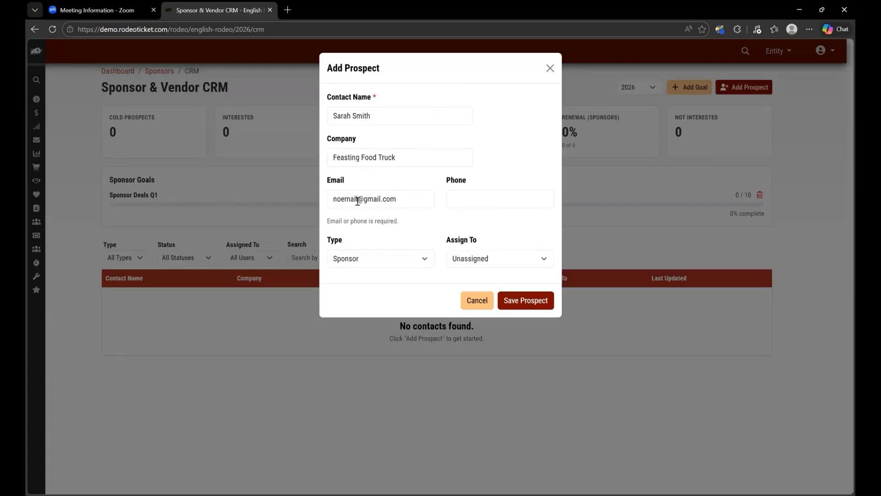
{"action": "left_click", "coordinate": [426, 260]}
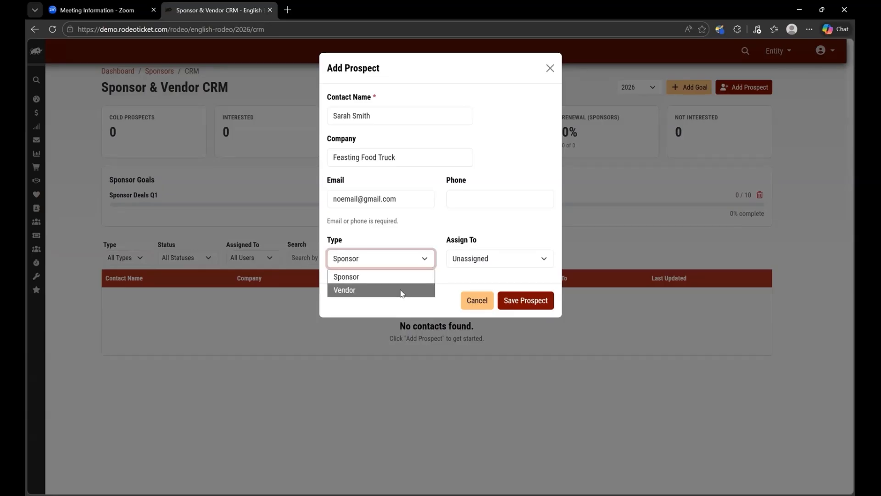
{"action": "left_click", "coordinate": [401, 294]}
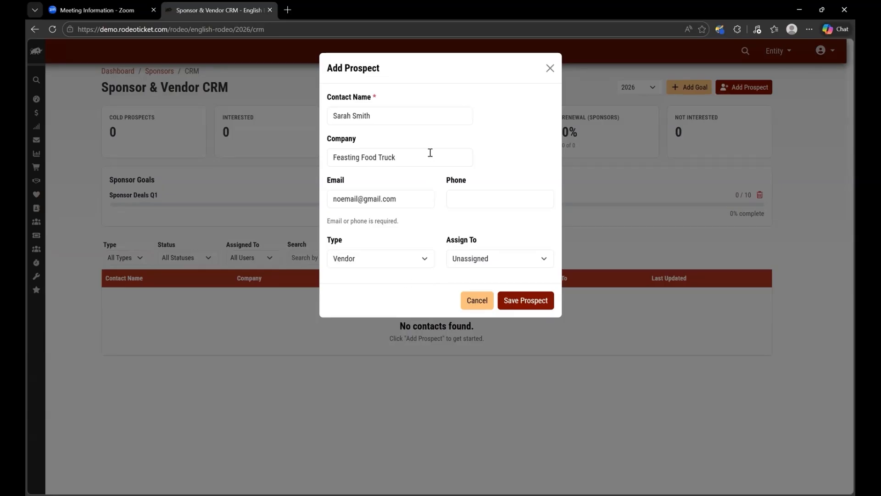
{"action": "left_click", "coordinate": [545, 262]}
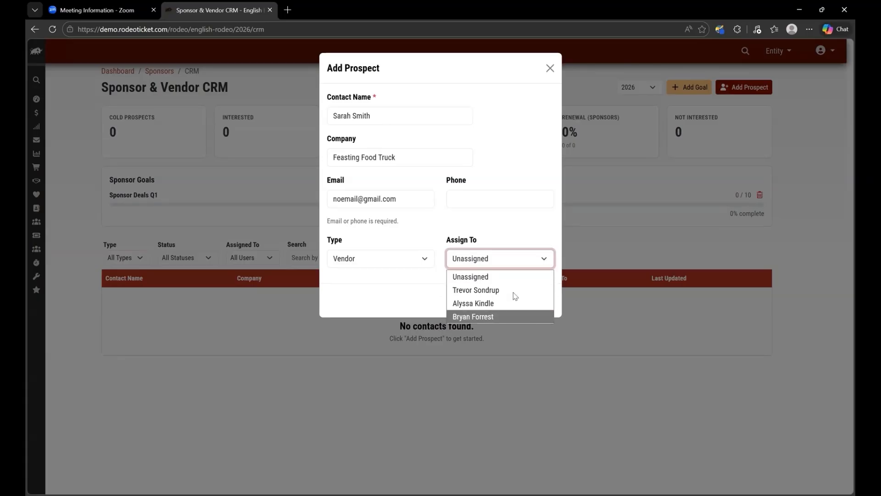
{"action": "left_click", "coordinate": [509, 308]}
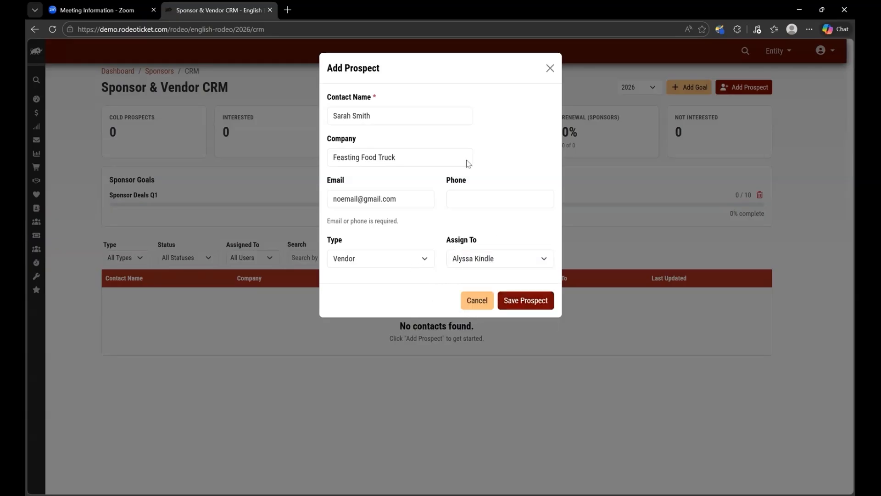
{"action": "left_click", "coordinate": [534, 303]}
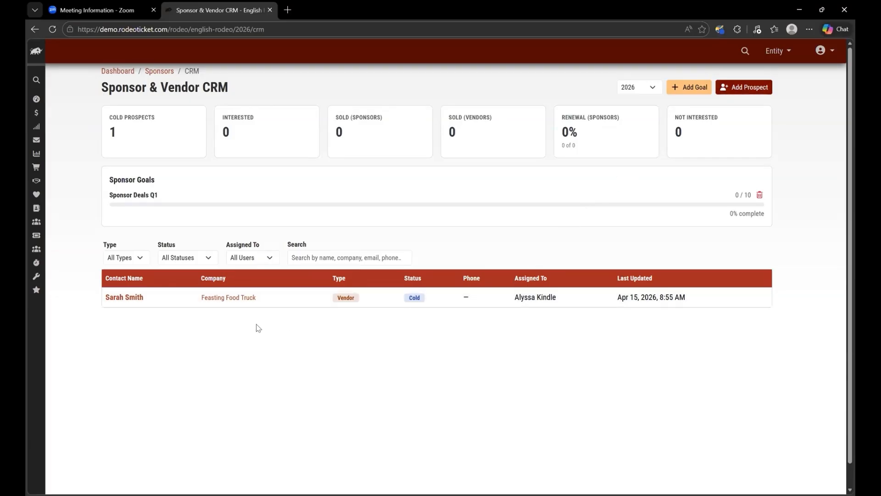
Step: Open the Feasting Food Truck contact's record and set its status to Interested
{"action": "left_click", "coordinate": [133, 300]}
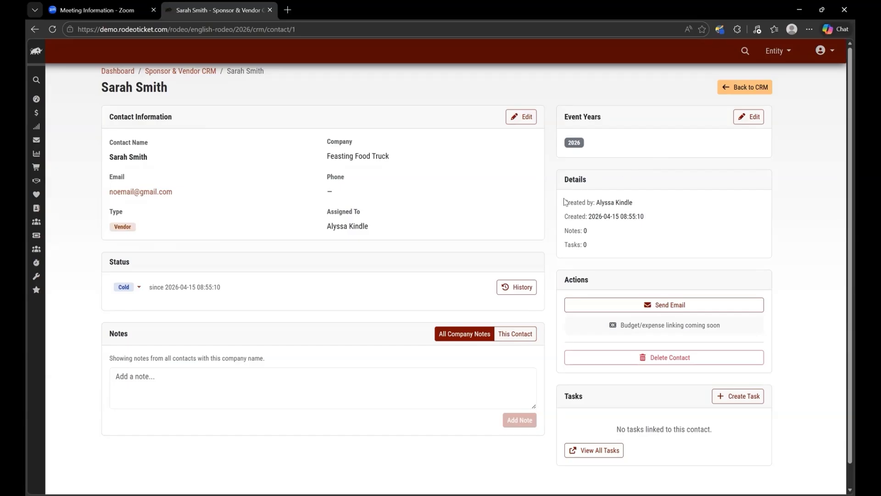
{"action": "left_click", "coordinate": [137, 288]}
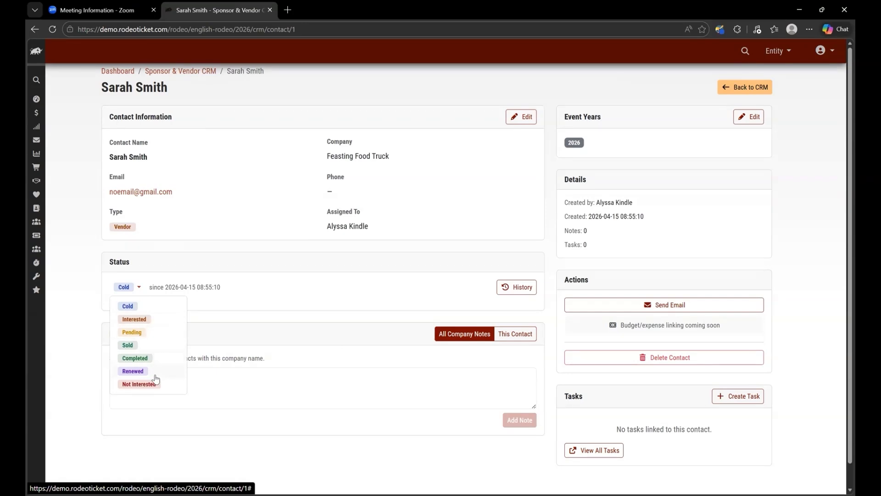
{"action": "left_click", "coordinate": [236, 297]}
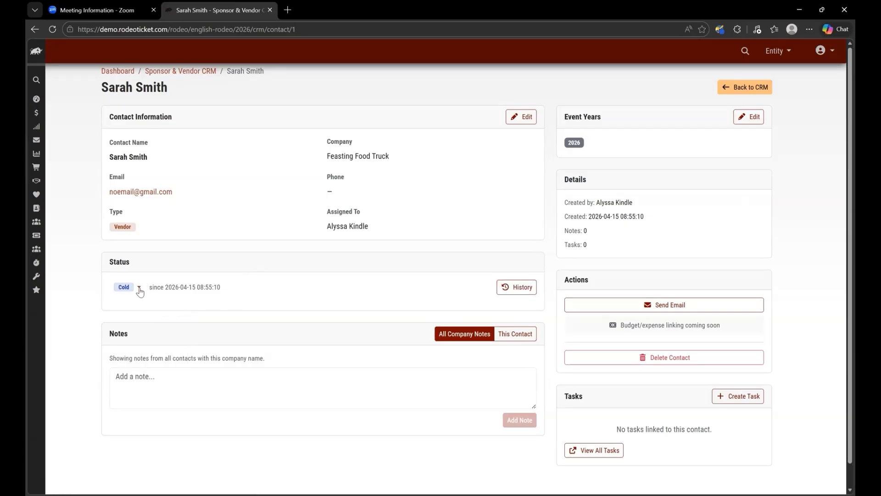
{"action": "left_click", "coordinate": [139, 287]}
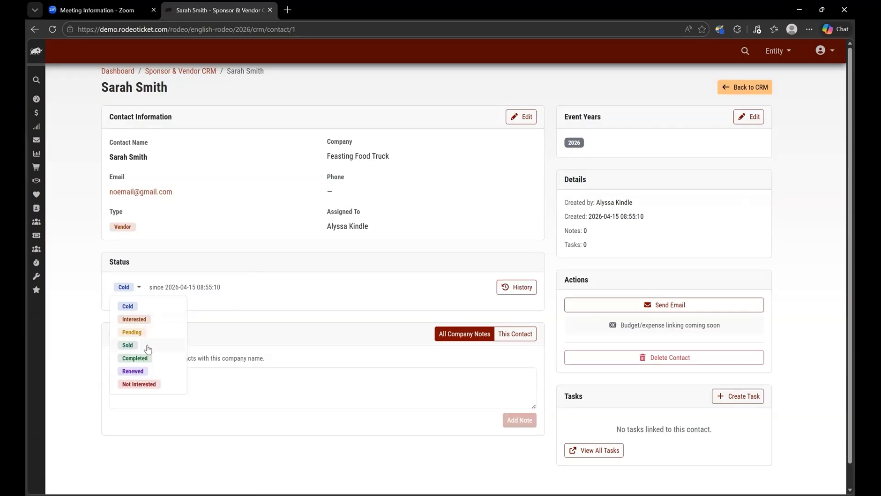
{"action": "left_click", "coordinate": [135, 319]}
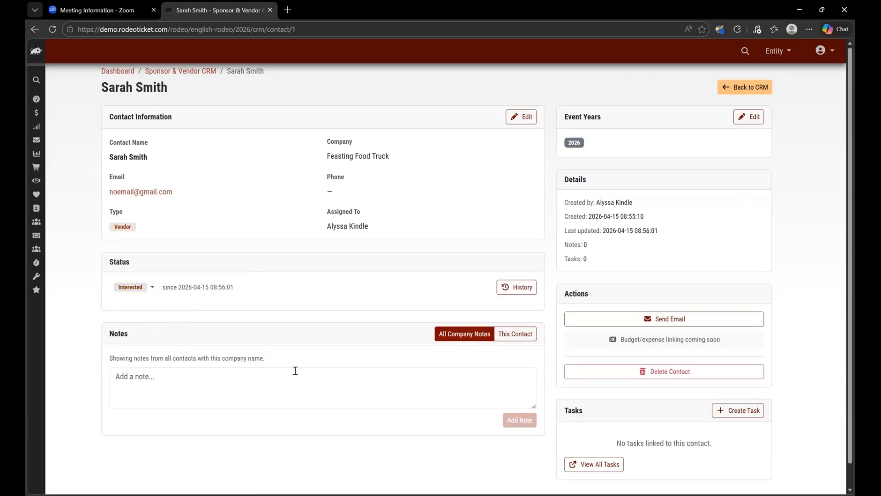
Step: Limit the notes on the Feasting Food Truck record to this contact only
{"action": "left_click", "coordinate": [157, 391]}
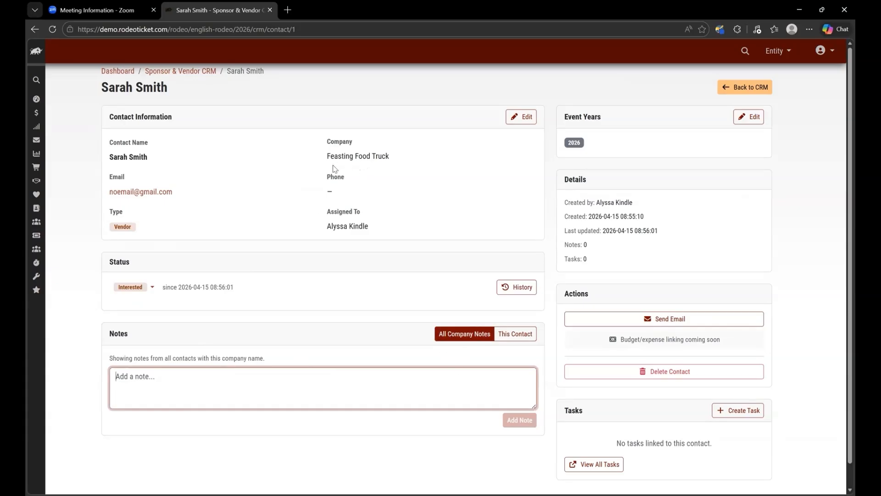
{"action": "left_click", "coordinate": [514, 334]}
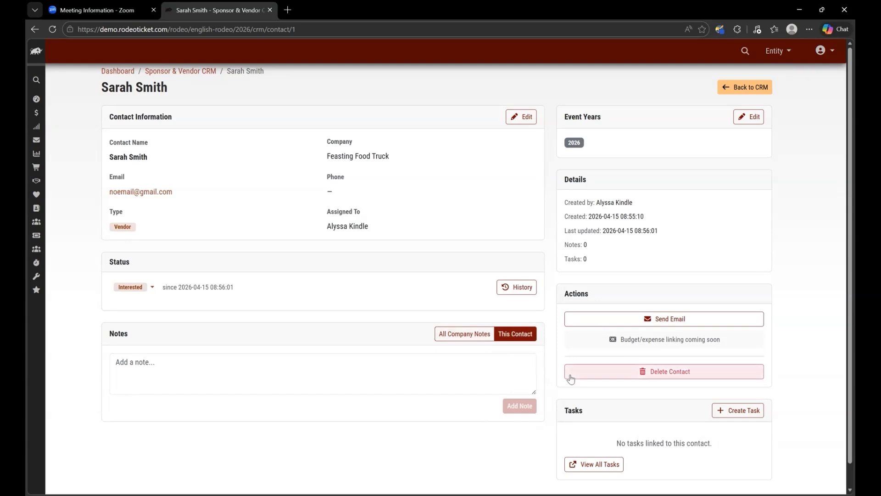
Step: Examine the contact's email form and the form for adding a linked task, closing each without submitting anything
{"action": "scroll", "coordinate": [549, 418], "scroll_direction": "down", "scroll_amount": 1}
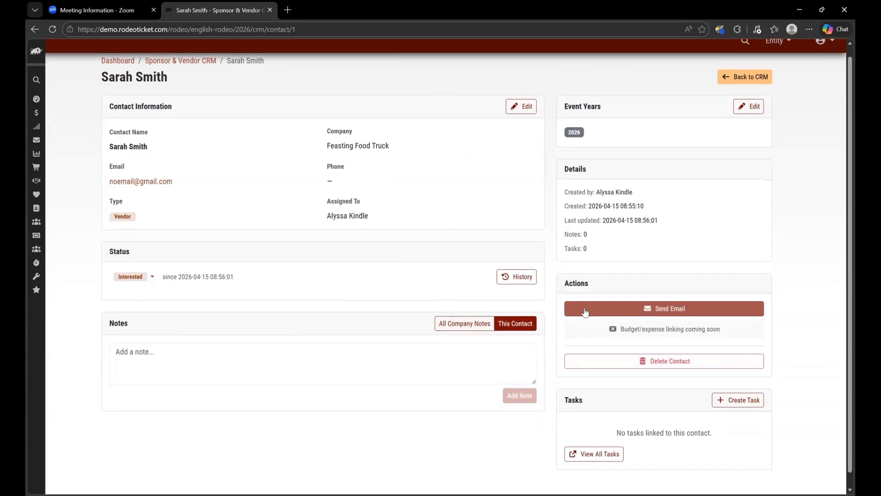
{"action": "left_click", "coordinate": [679, 309]}
{"action": "left_click", "coordinate": [672, 308]}
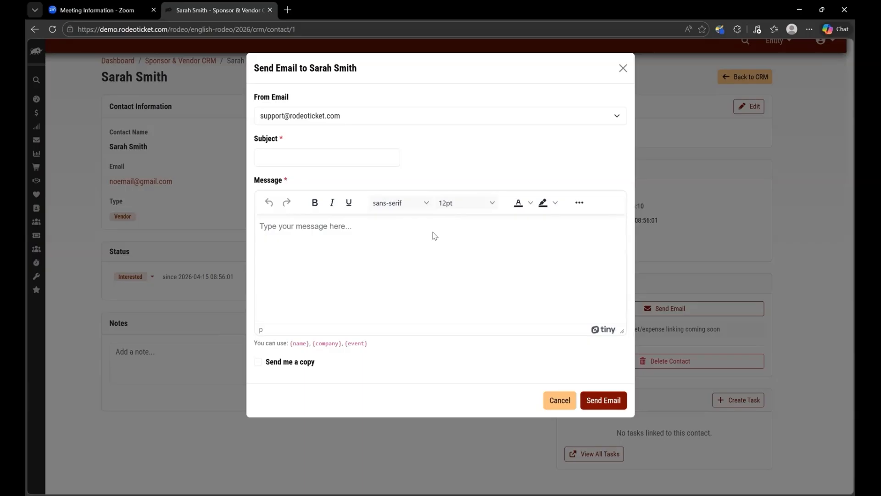
{"action": "left_click", "coordinate": [621, 69]}
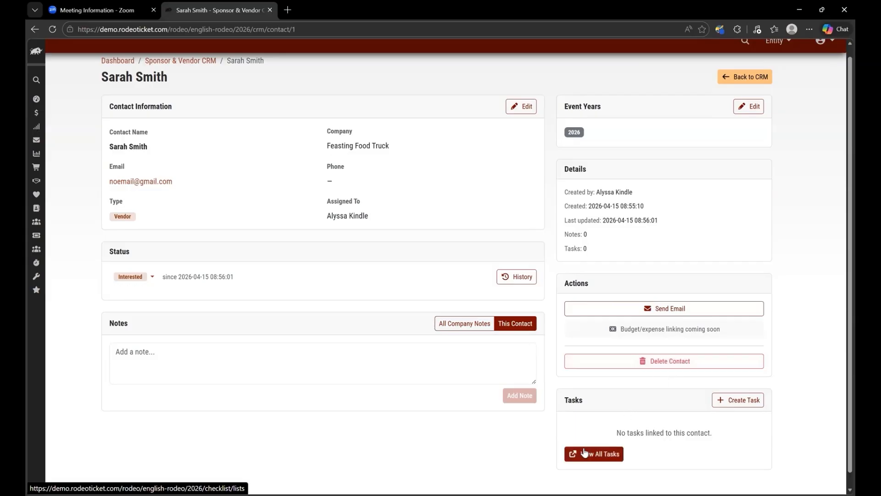
{"action": "left_click", "coordinate": [740, 405]}
{"action": "left_click", "coordinate": [270, 109]}
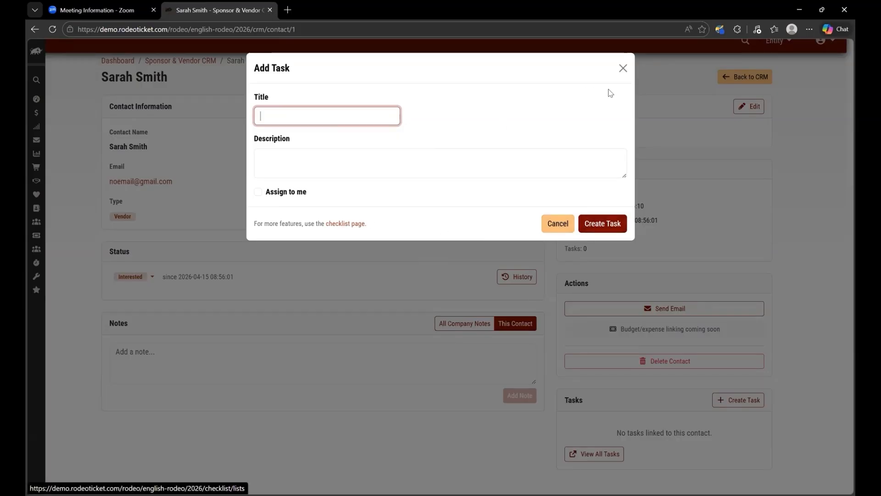
{"action": "left_click", "coordinate": [622, 68]}
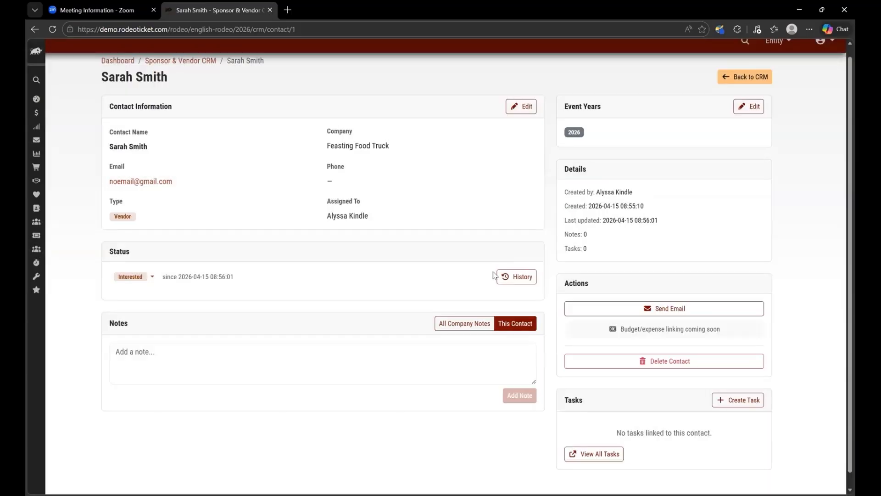
{"action": "scroll", "coordinate": [512, 418], "scroll_direction": "down", "scroll_amount": 1}
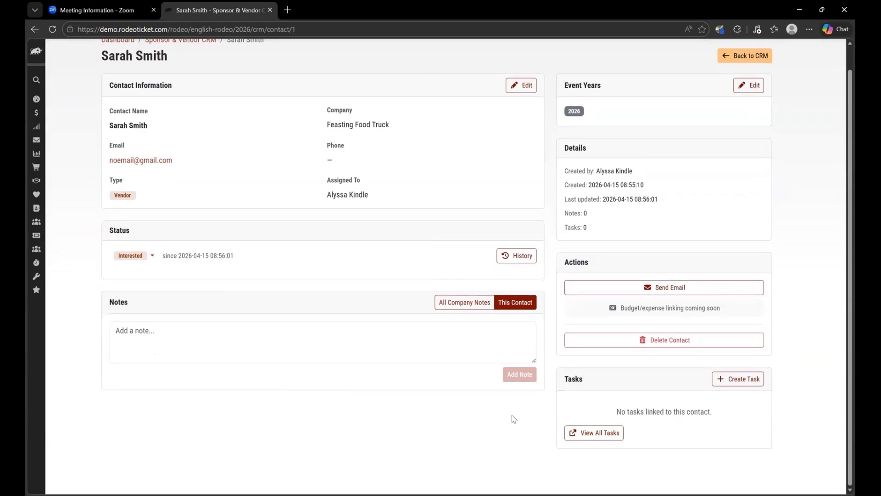
{"action": "scroll", "coordinate": [513, 418], "scroll_direction": "up", "scroll_amount": 1}
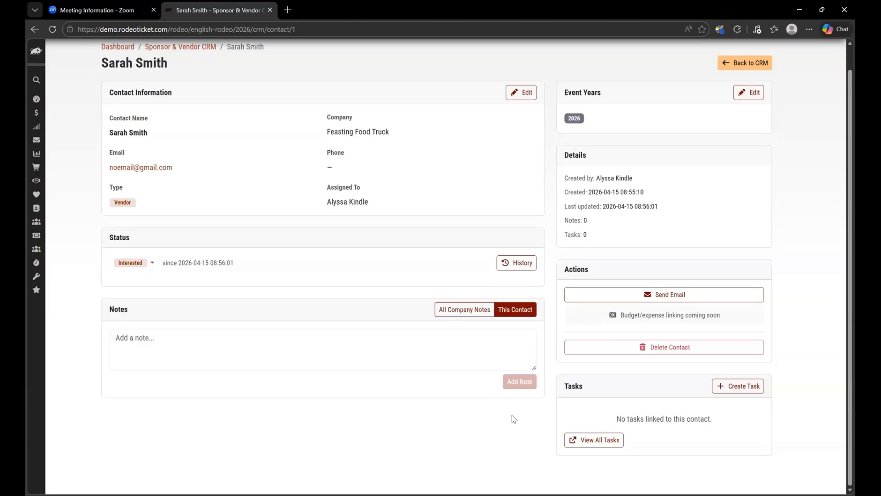
{"action": "scroll", "coordinate": [513, 419], "scroll_direction": "up", "scroll_amount": 1}
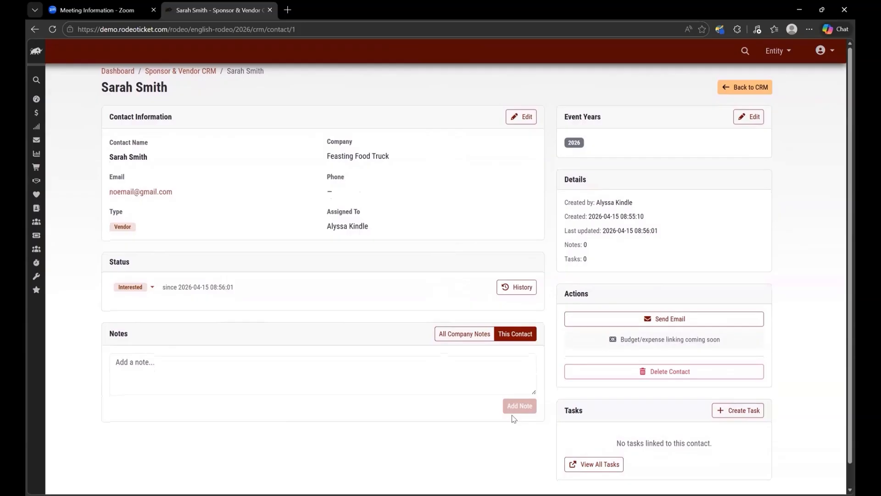